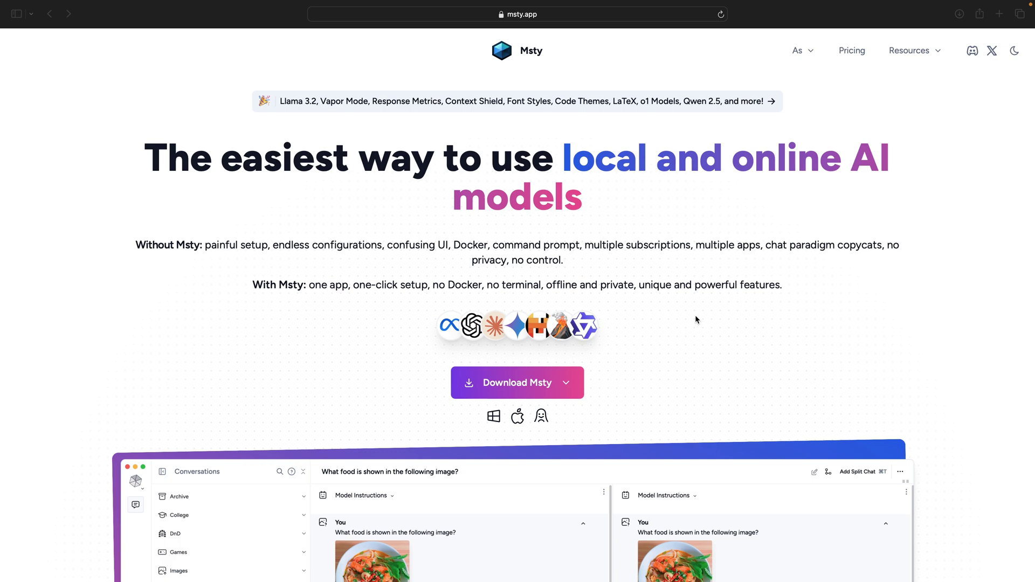
scroll(694, 371, down, 1)
drag(353, 286, 568, 291)
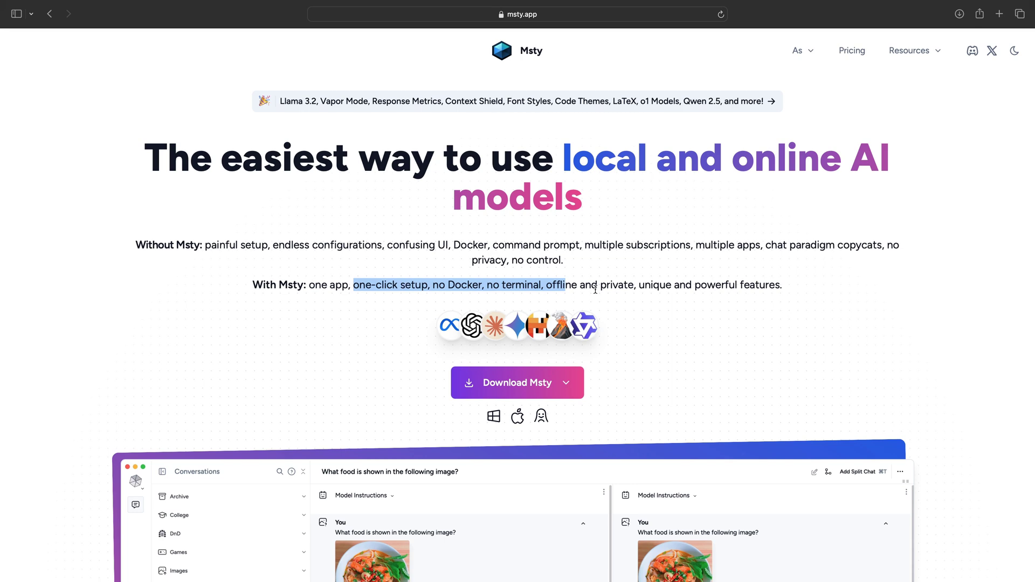
click(635, 354)
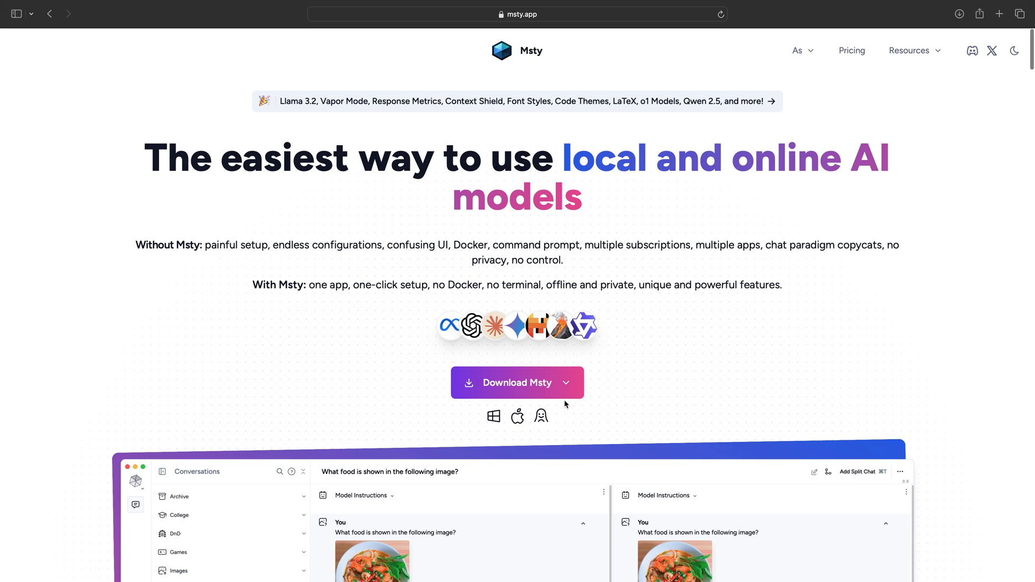
Step: Download the Apple Silicon (M1/M2/M3) Mac version of Msty and allow downloads from msty.app
click(567, 383)
mouse_move(506, 507)
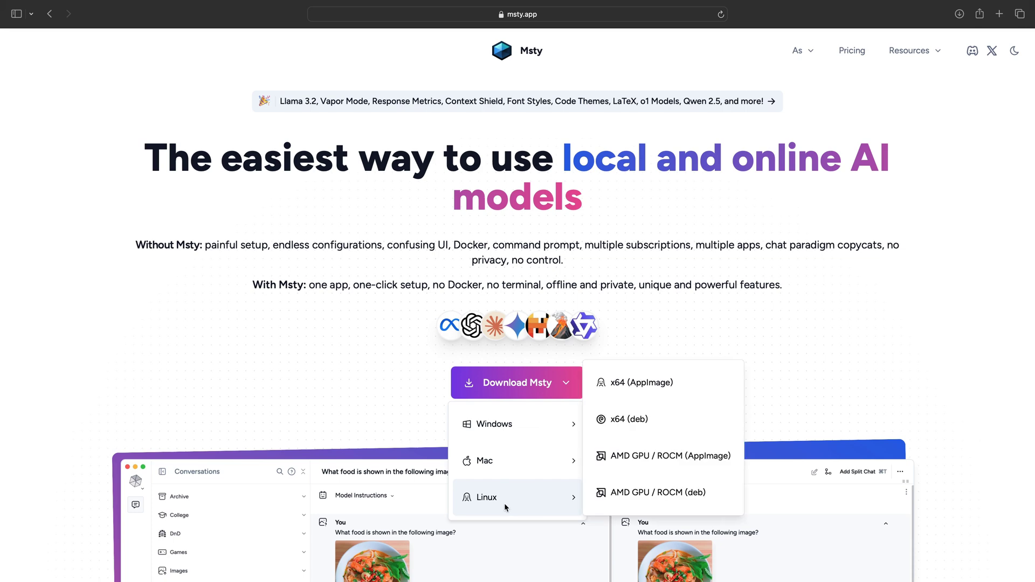
mouse_move(497, 461)
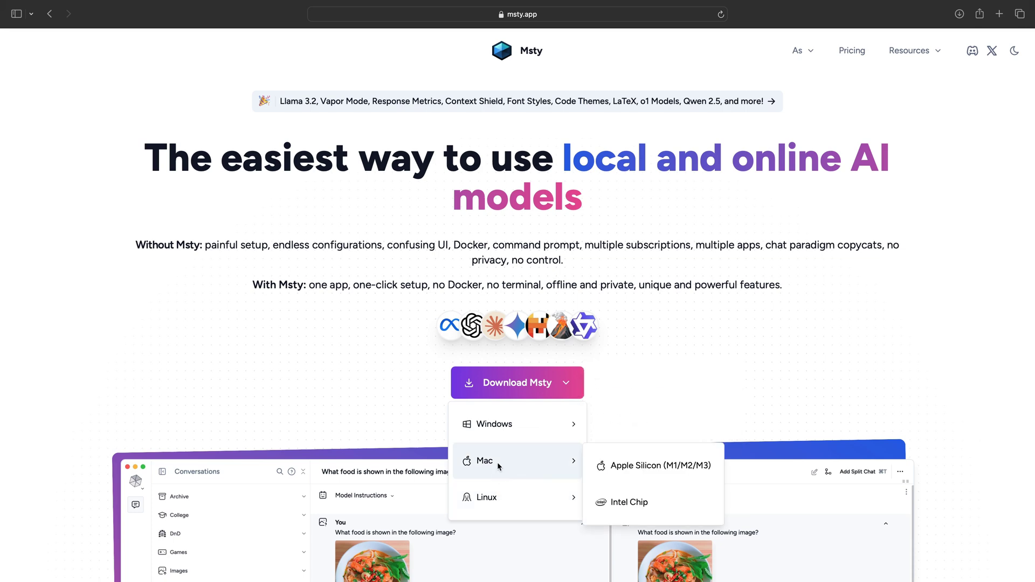
click(617, 467)
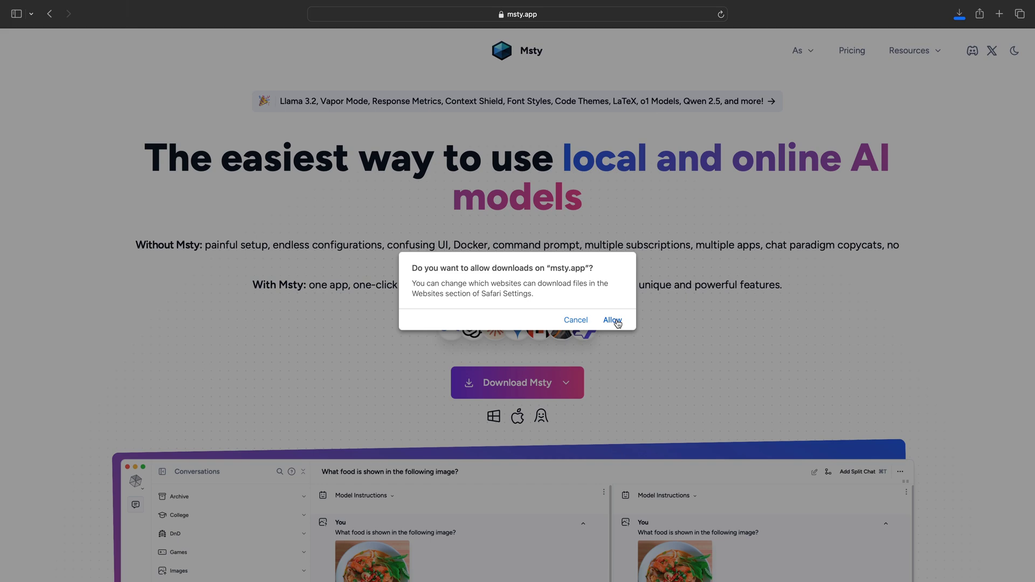
click(613, 320)
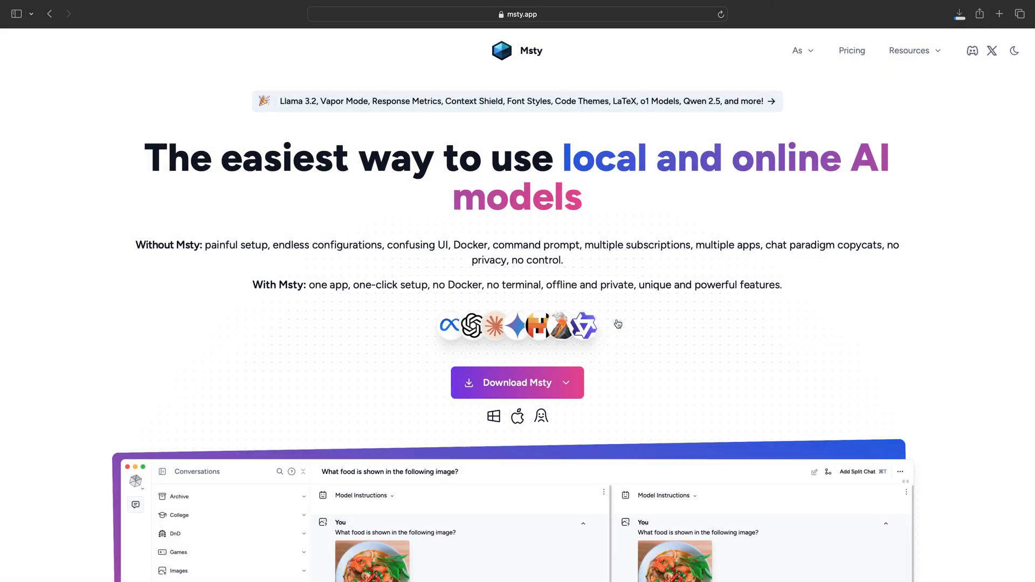
Step: Open the downloaded Msty_arm64.dmg and install Msty into the Applications folder
click(960, 16)
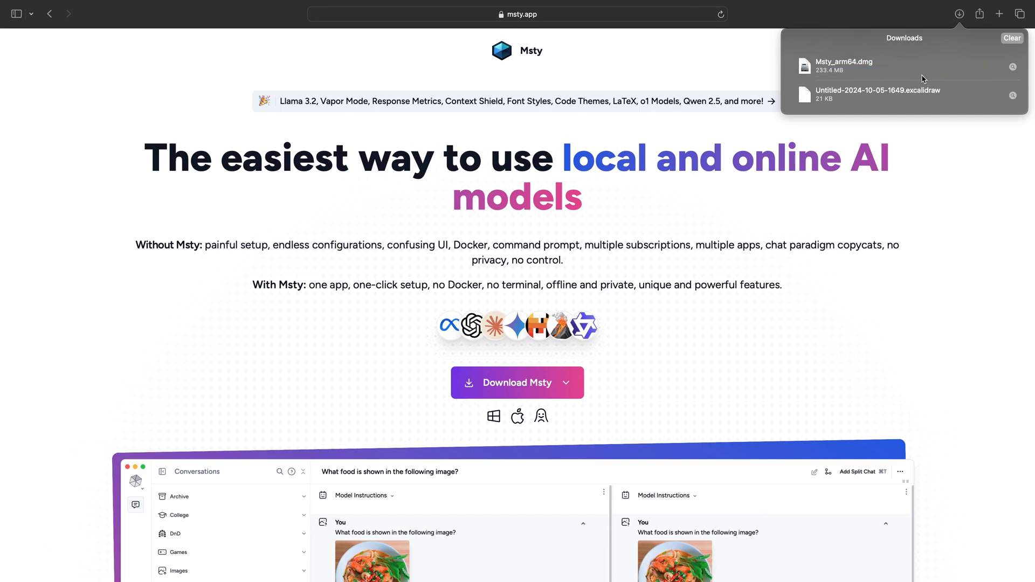
click(865, 68)
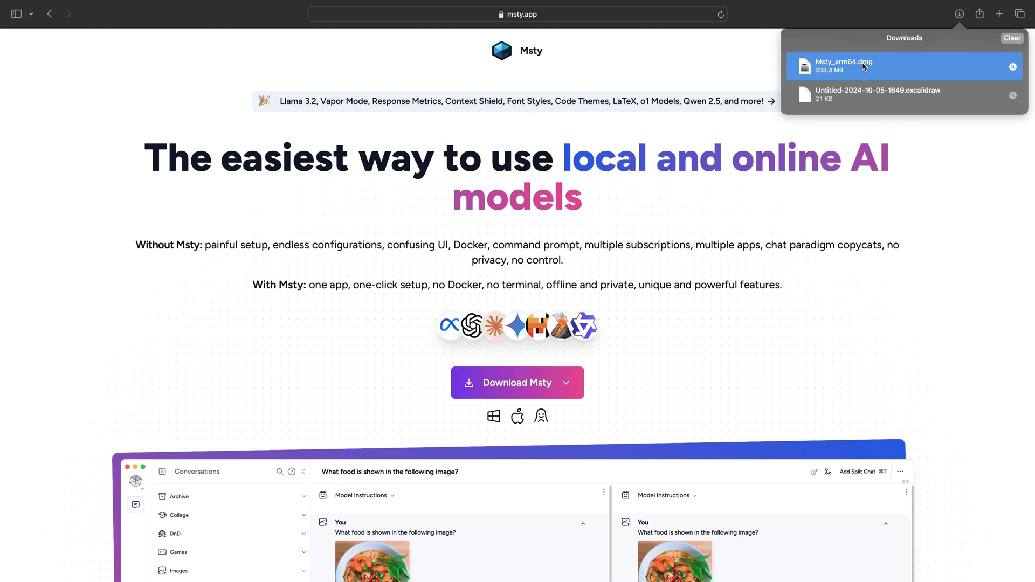
double_click(865, 67)
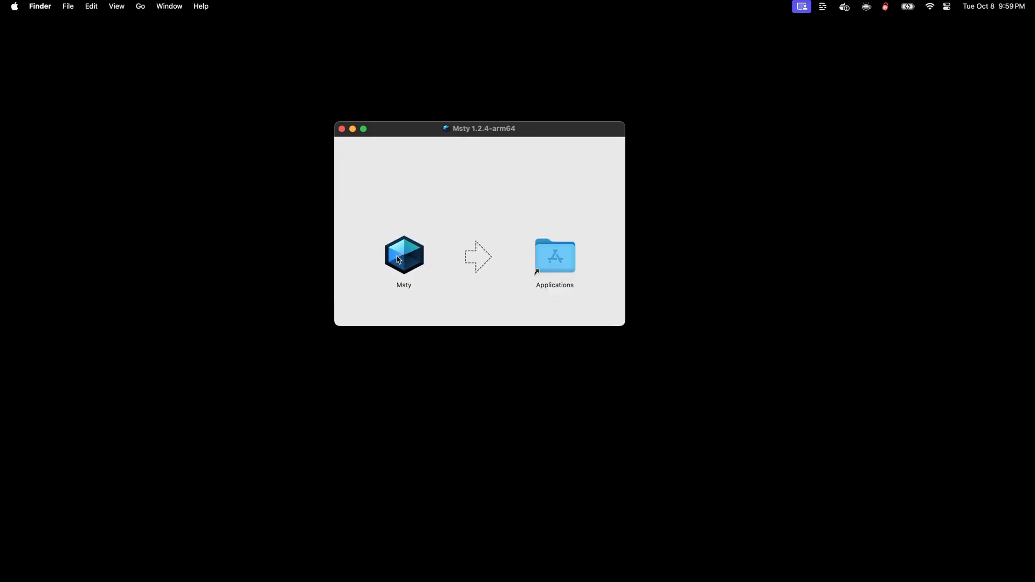
drag(399, 260, 549, 260)
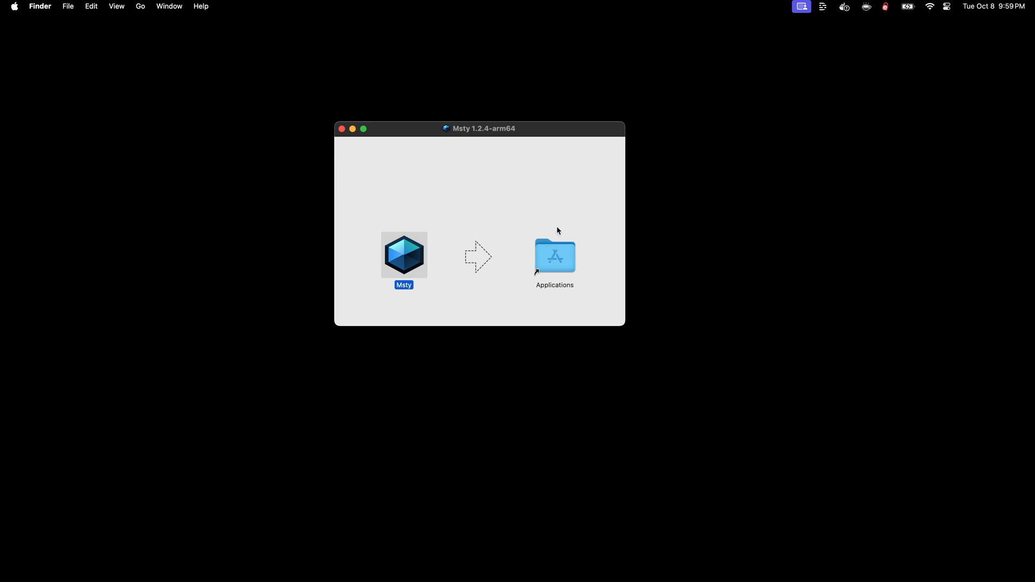
Step: Launch Msty, approve opening the downloaded app, and expand its window to full screen
key(super+space)
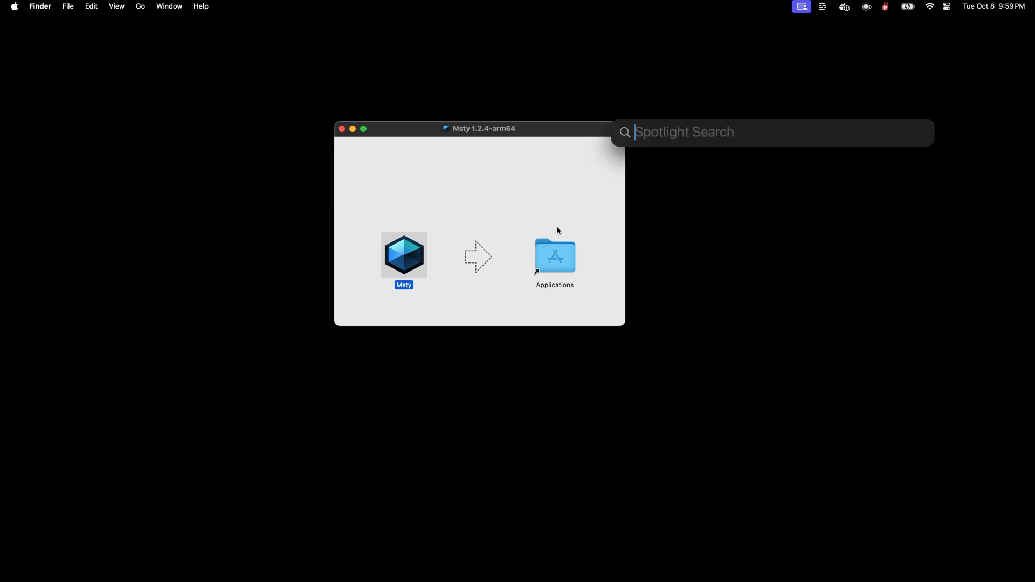
text(msty)
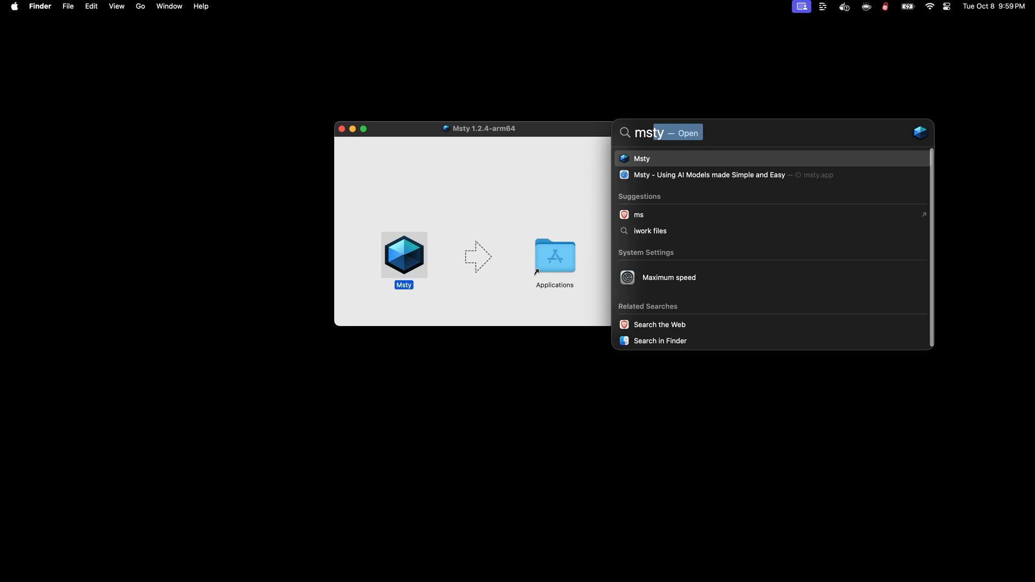
key(Return)
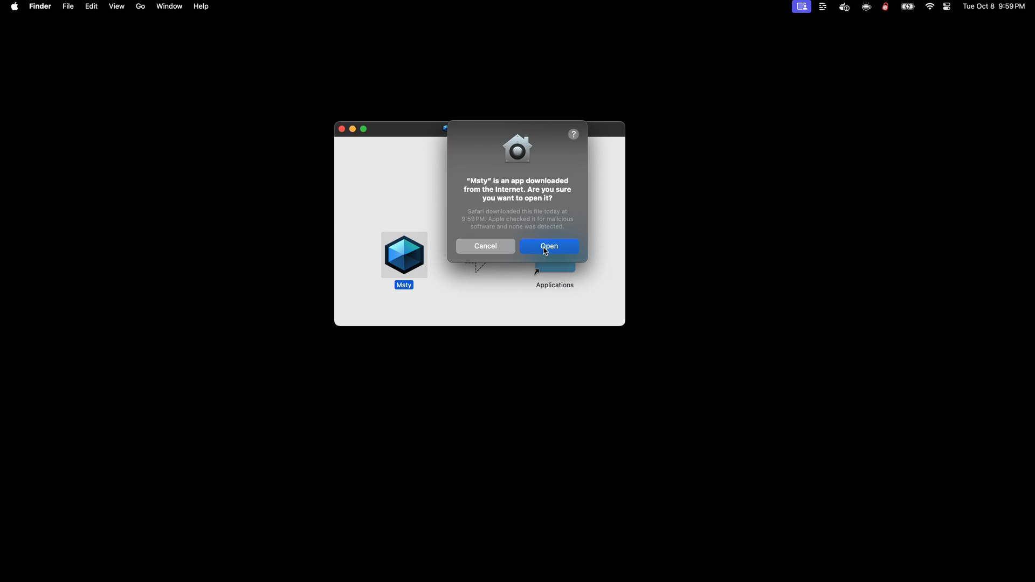
click(546, 248)
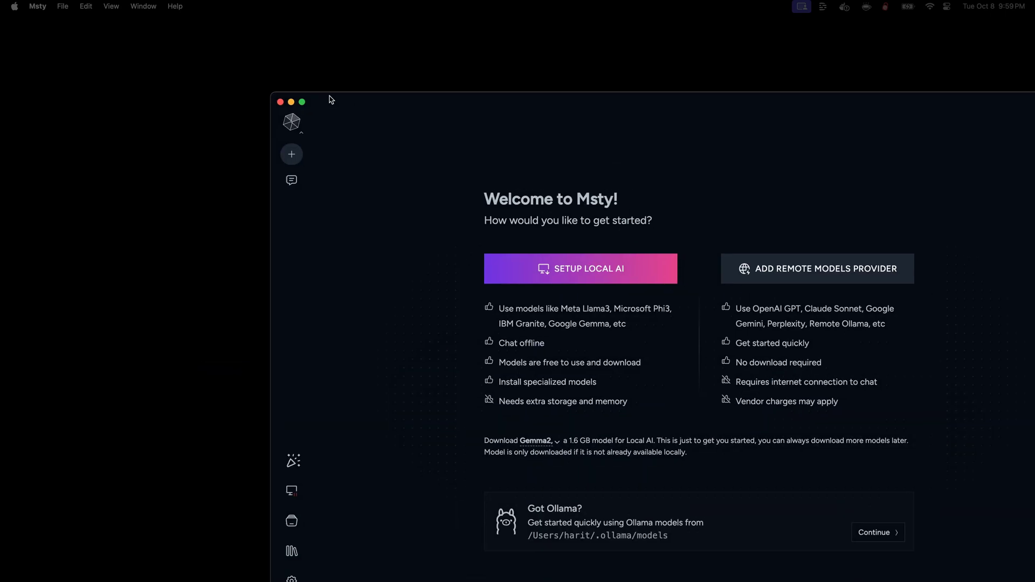
double_click(333, 97)
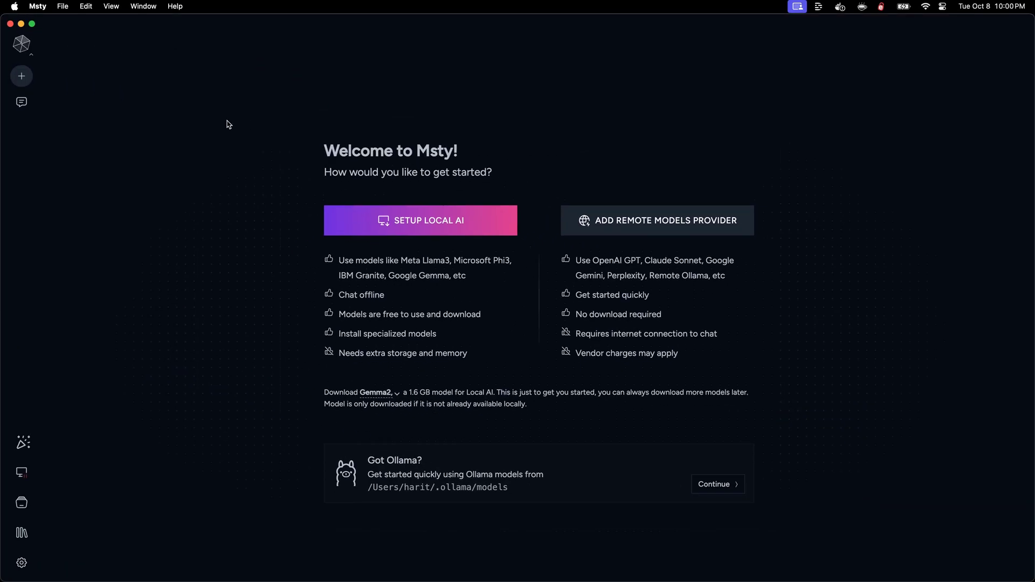
click(32, 25)
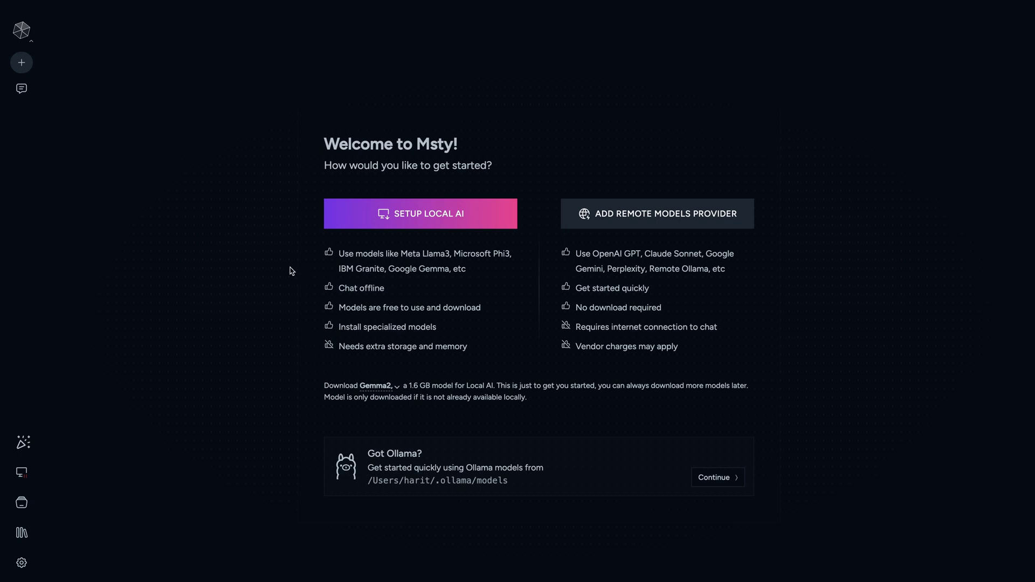
Step: Choose Meta Llama as the starter model and continue the setup with the existing Ollama models
click(397, 390)
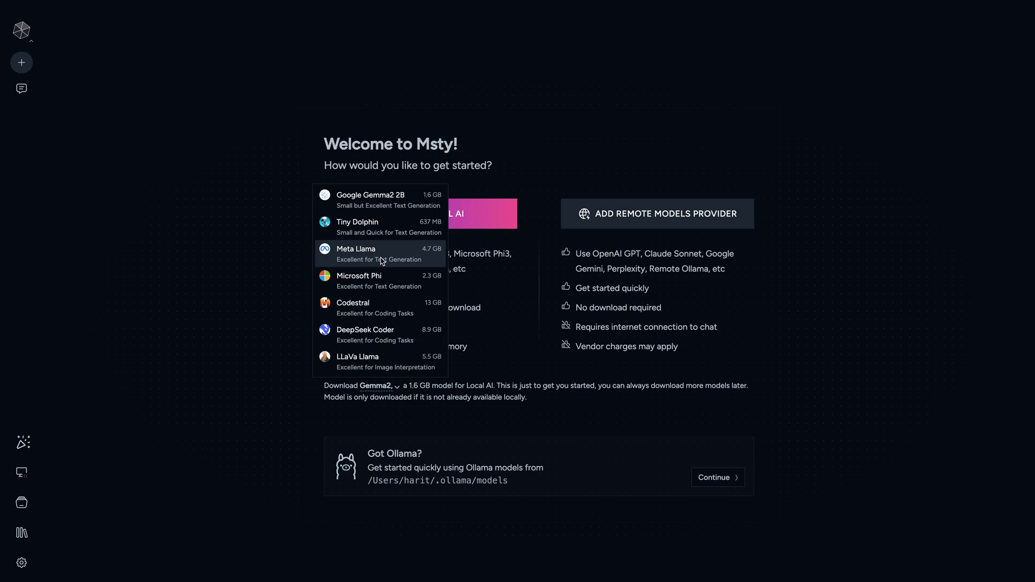
click(383, 262)
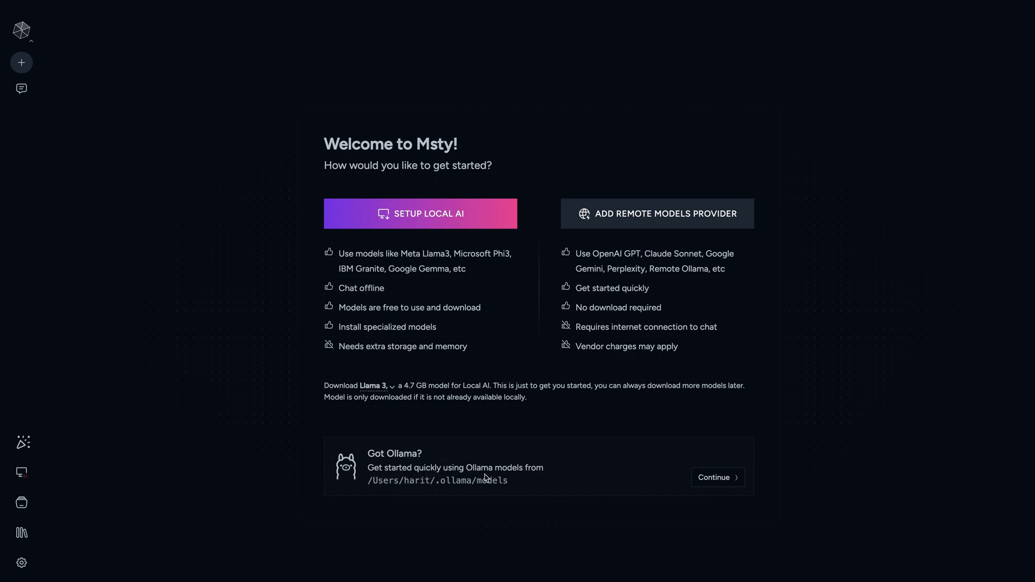
click(710, 477)
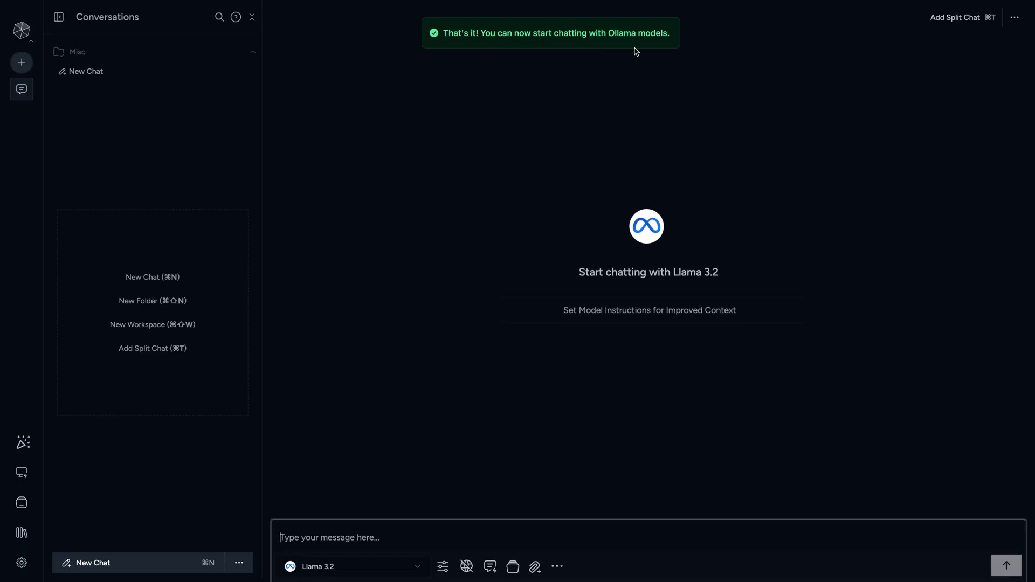
click(473, 232)
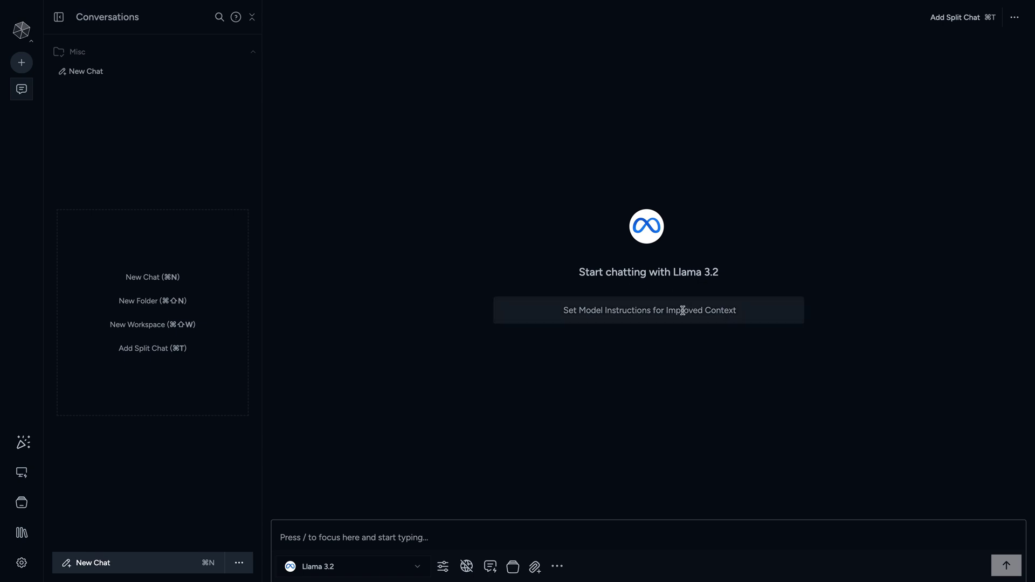
Step: Switch to Terminal, enlarge its window, and list the installed Ollama models with "ollama ls"
key(super+space)
text(ter)
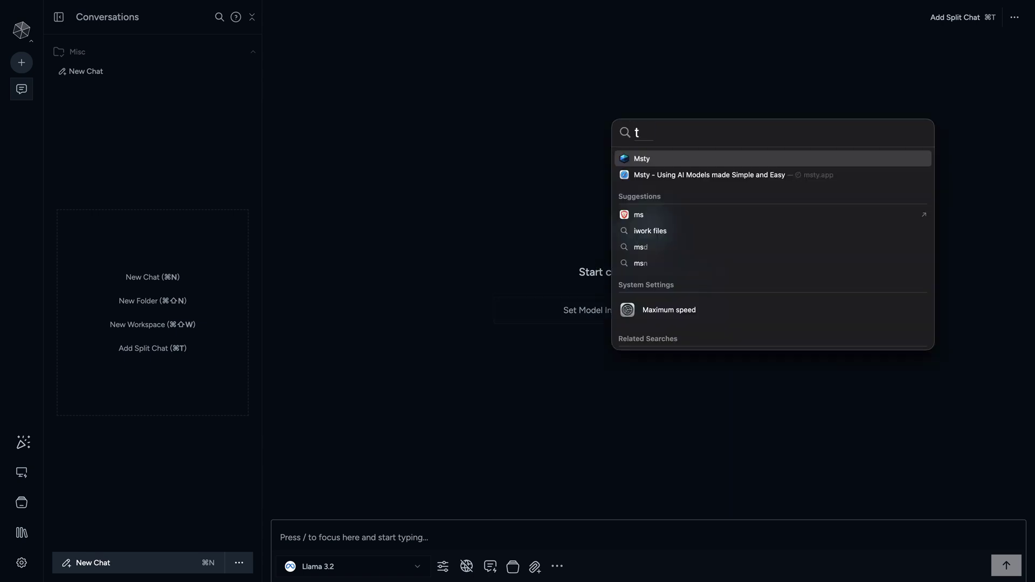
key(Return)
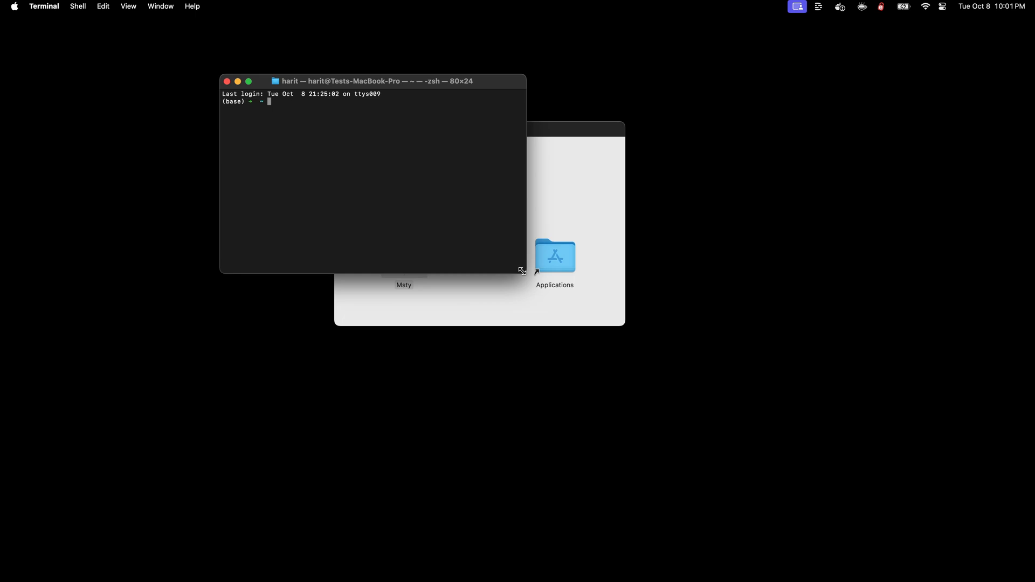
drag(522, 270, 804, 398)
text(oll)
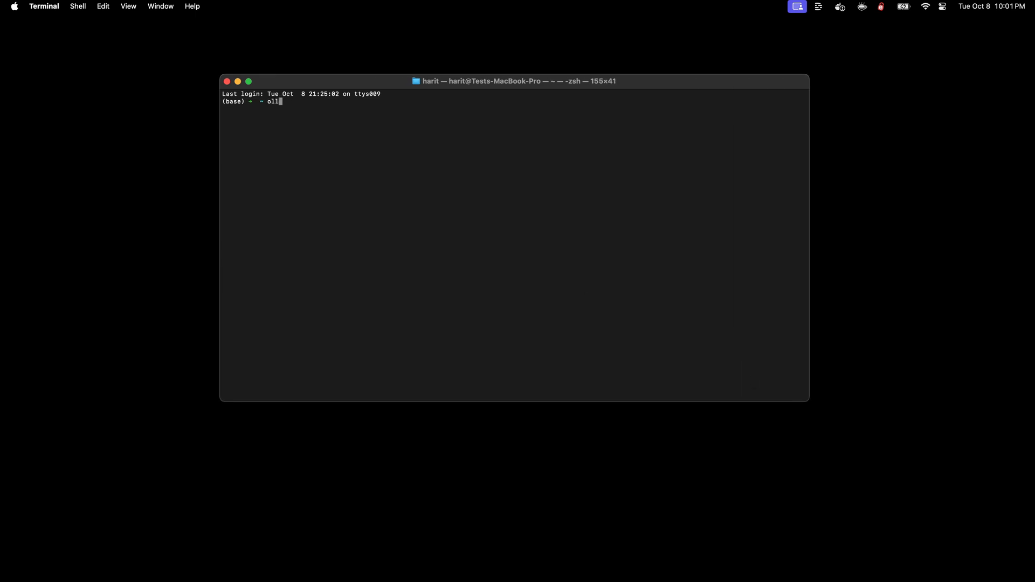
text(ama ls)
key(Return)
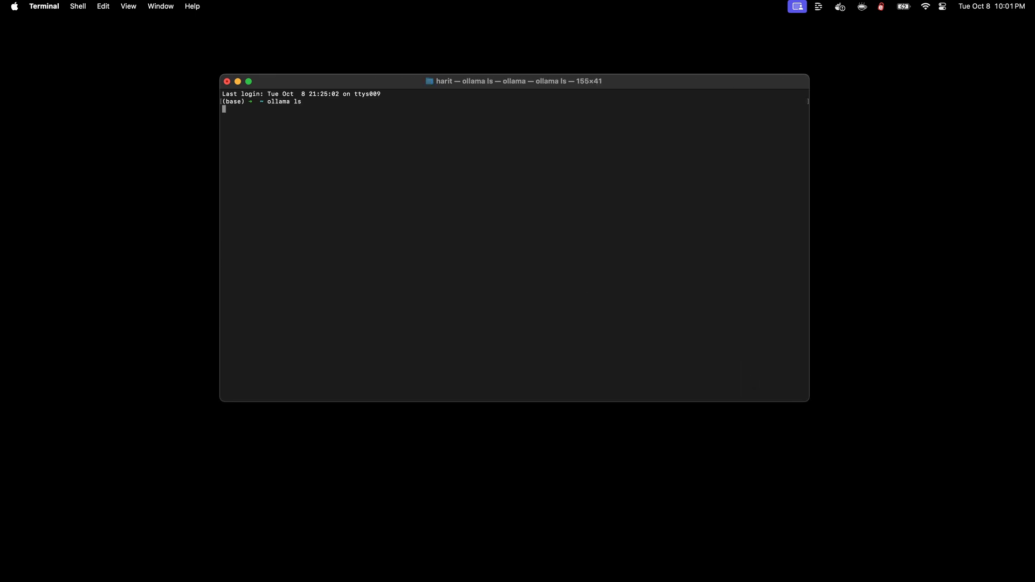
Step: Enlarge the Terminal text and highlight the listed Ollama models
key(super+plus)
key(super+plus)
key(super+plus)
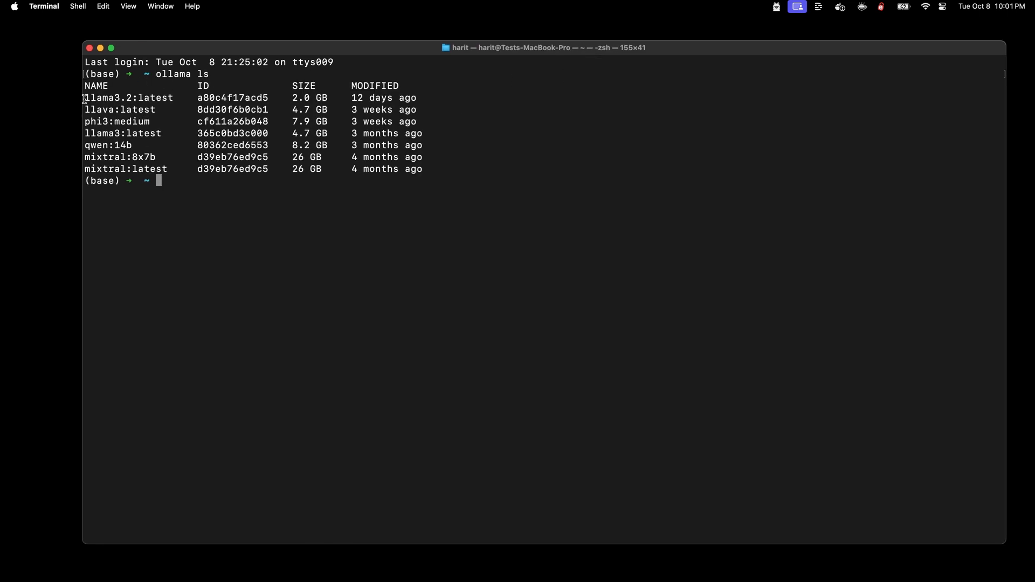
drag(87, 98, 424, 175)
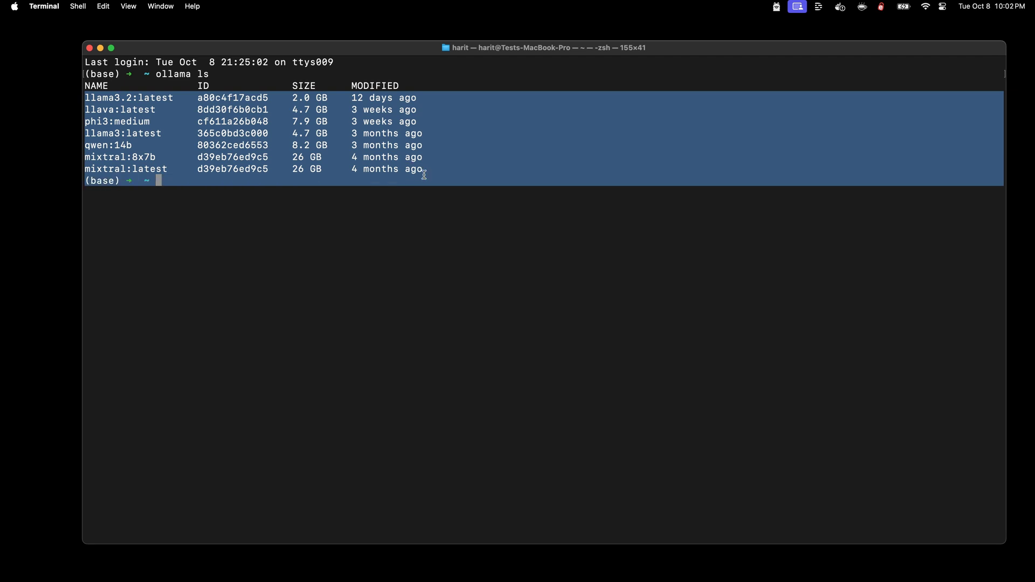
Step: Switch back to Msty, narrow the conversations sidebar, and review the full list of installed local AI models
key(super+Tab)
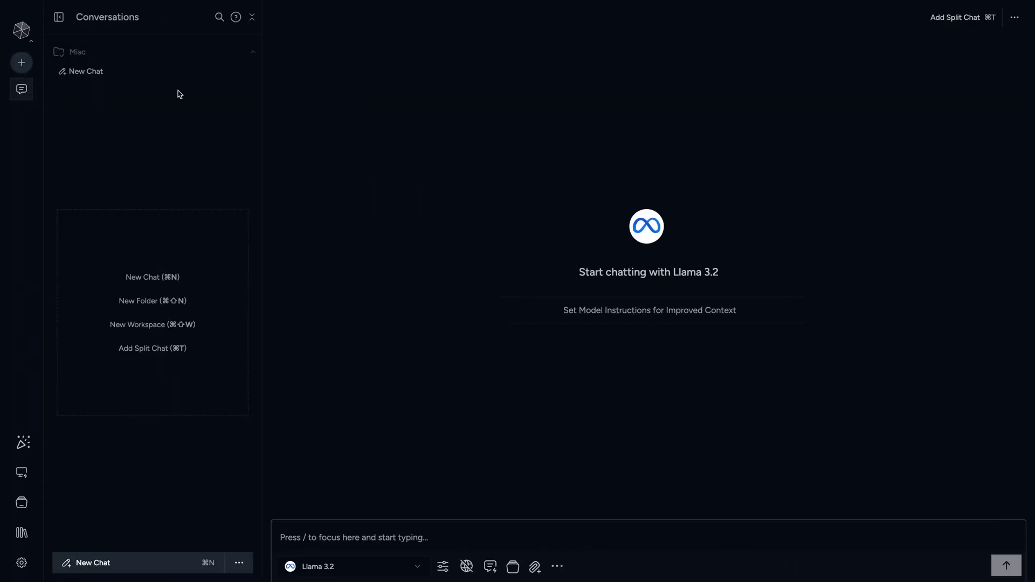
drag(261, 56, 221, 57)
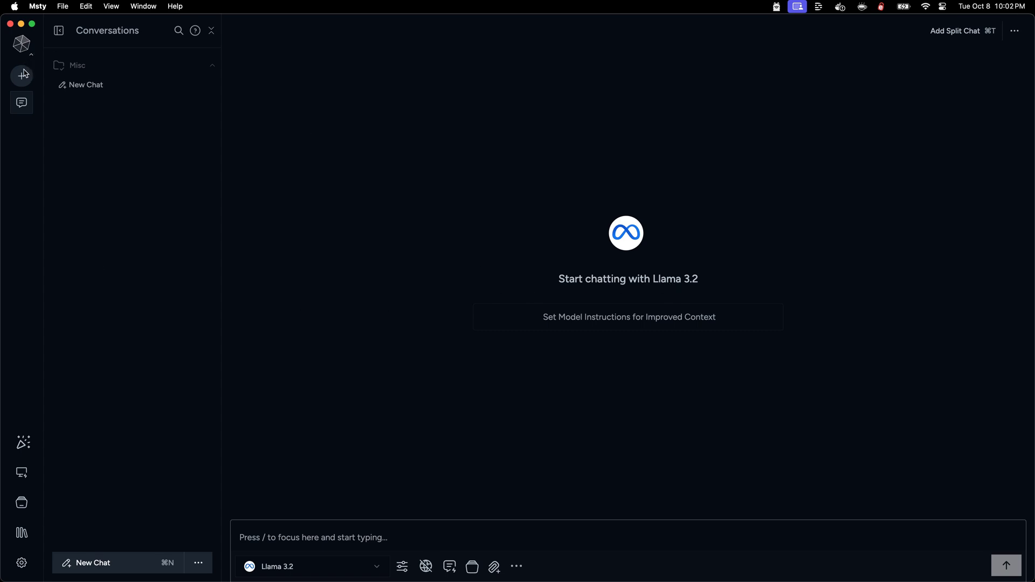
click(25, 476)
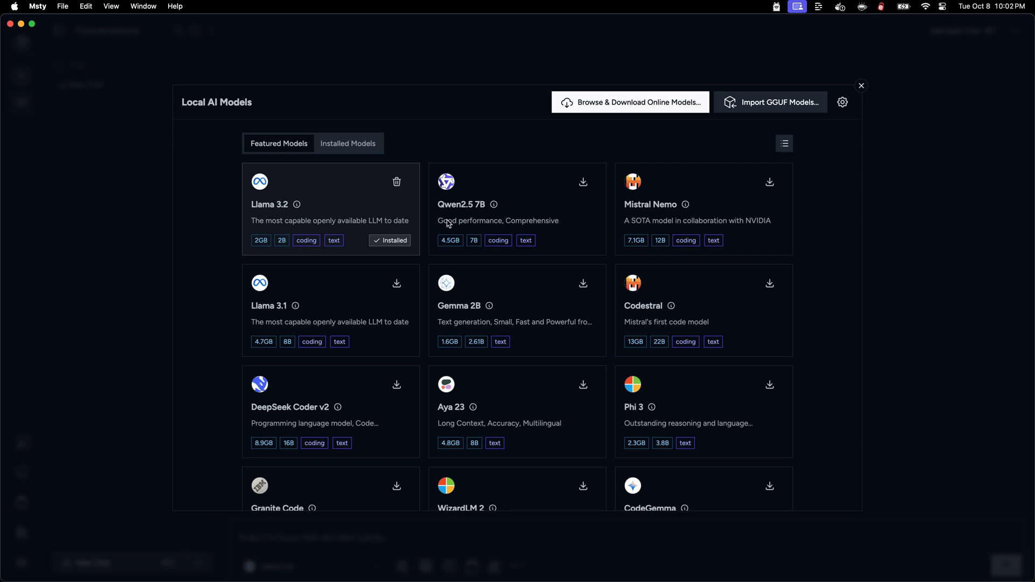
click(362, 146)
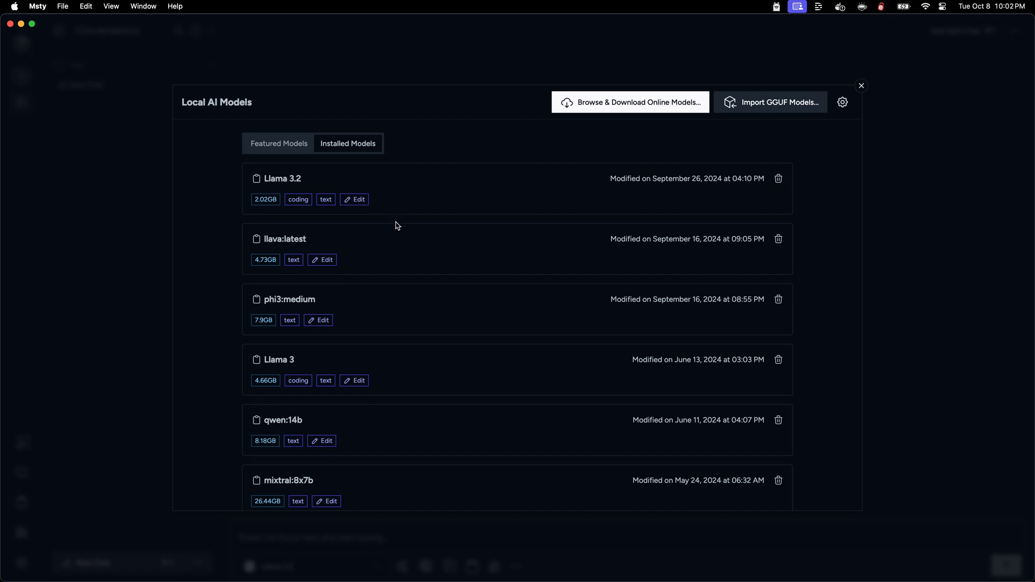
scroll(365, 466, down, 5)
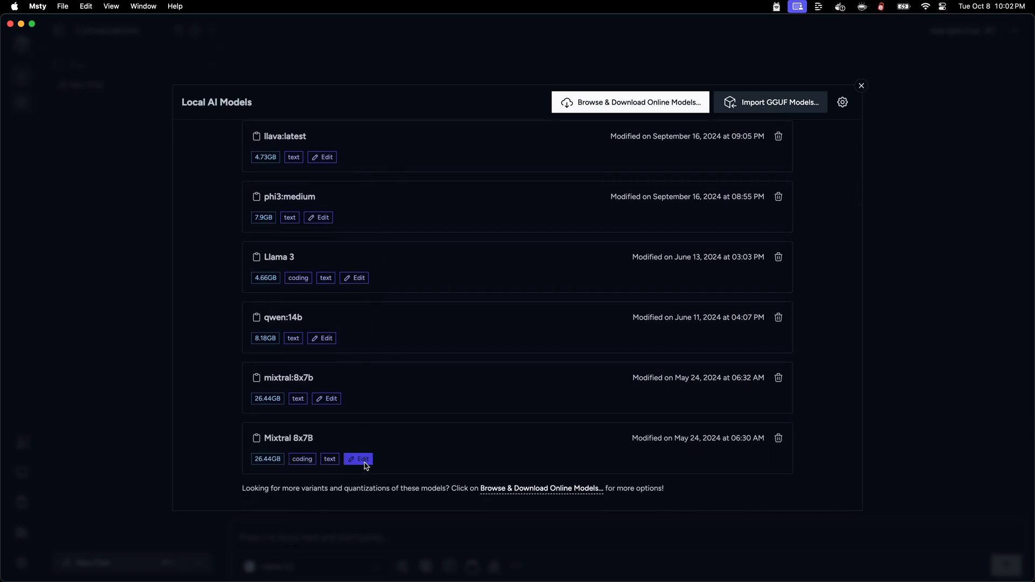
Step: Switch to Terminal and highlight the Ollama model list again to compare it with Msty's installed models
key(super+Tab)
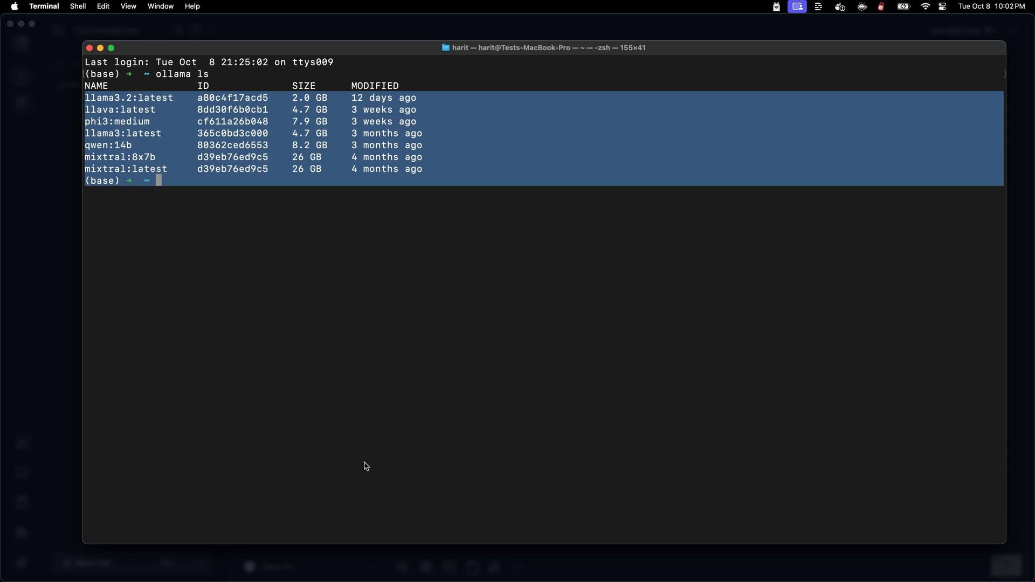
drag(139, 178, 139, 172)
click(87, 99)
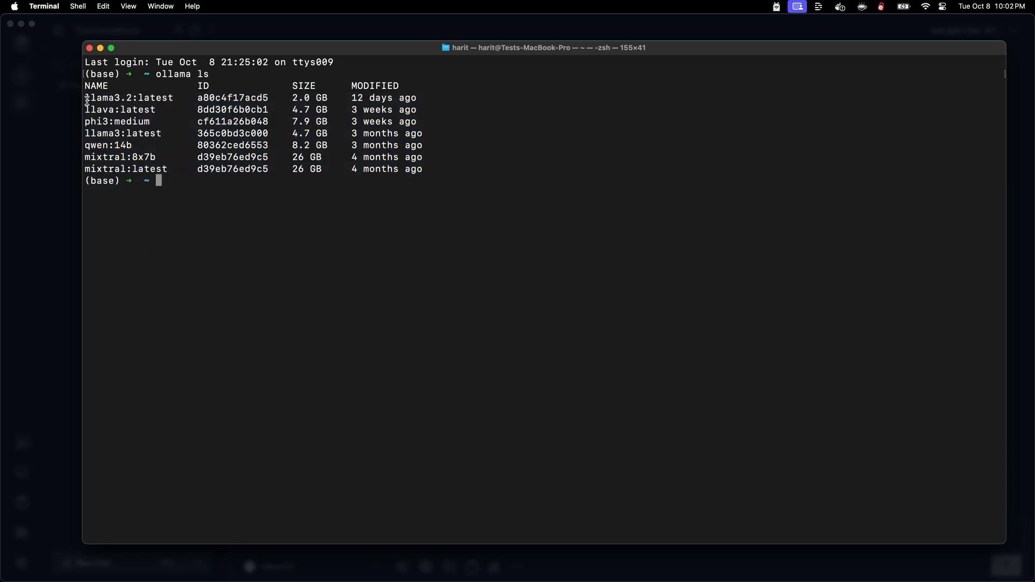
drag(86, 97, 495, 164)
Step: Return to Msty and open the Local AI settings from the local models dialog
key(super+Tab)
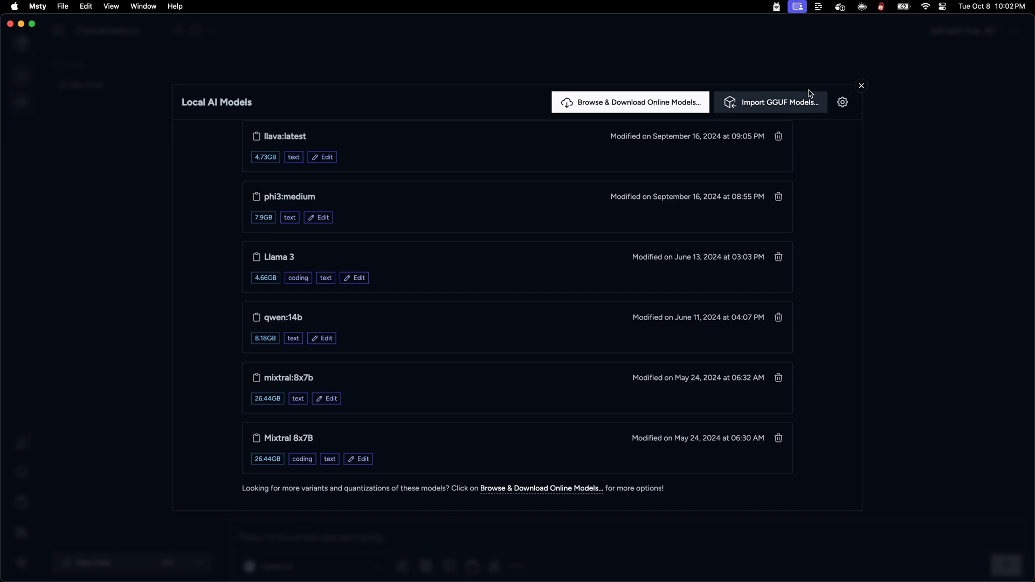
key(Escape)
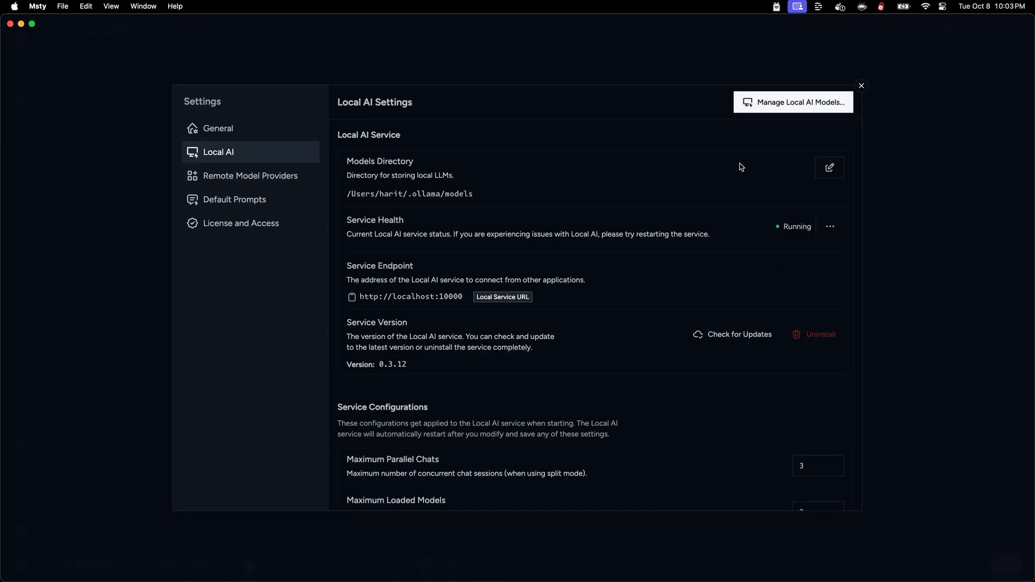
Step: Review the remote model providers settings and the new provider form's provider choices, then close the settings and local models dialogs
click(280, 184)
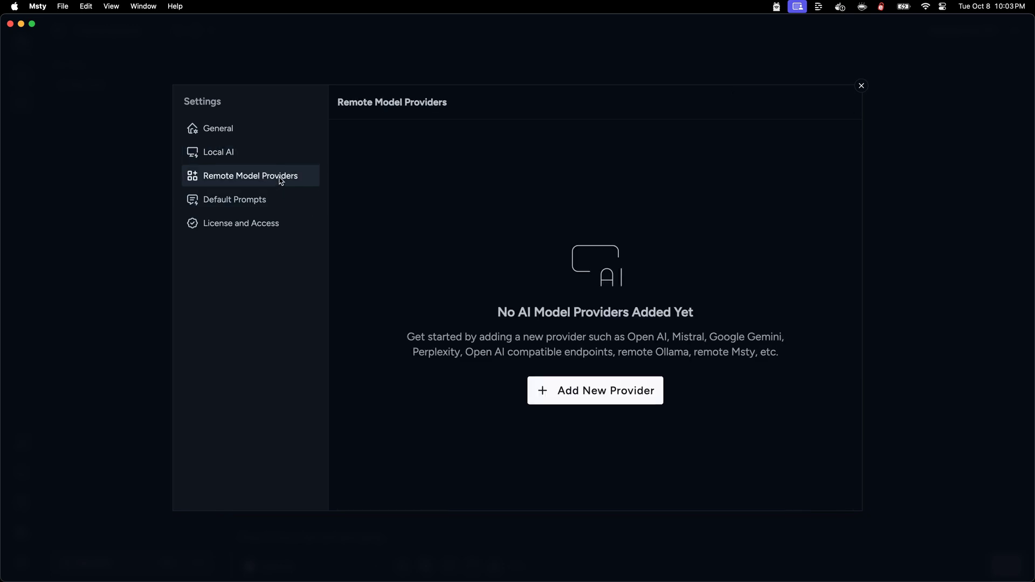
click(562, 395)
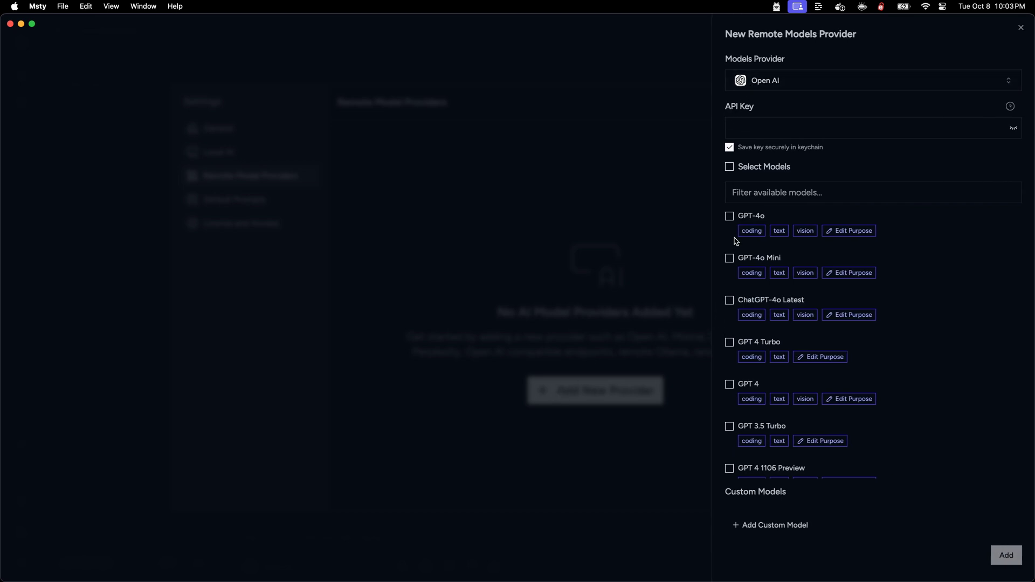
click(771, 81)
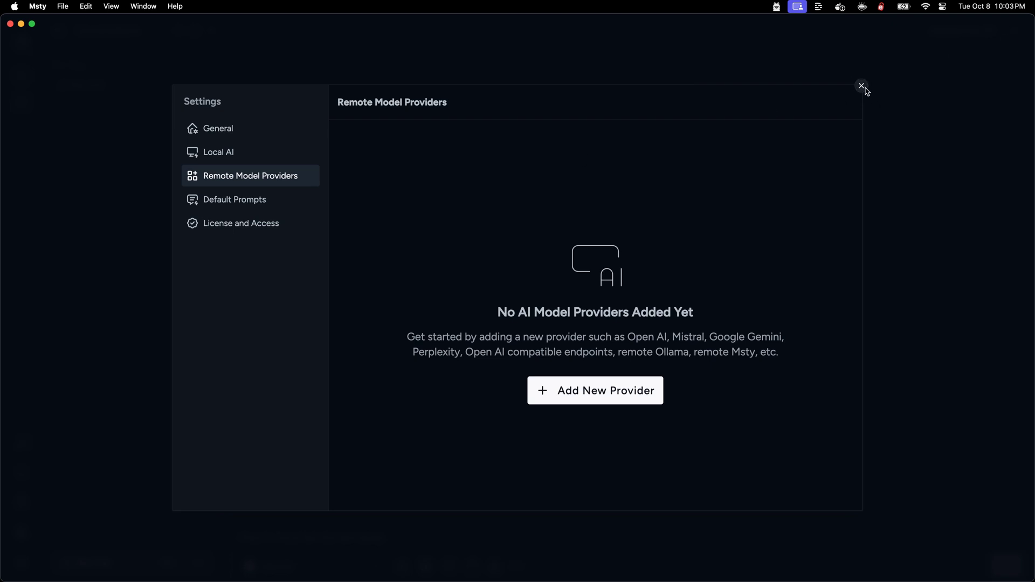
click(863, 88)
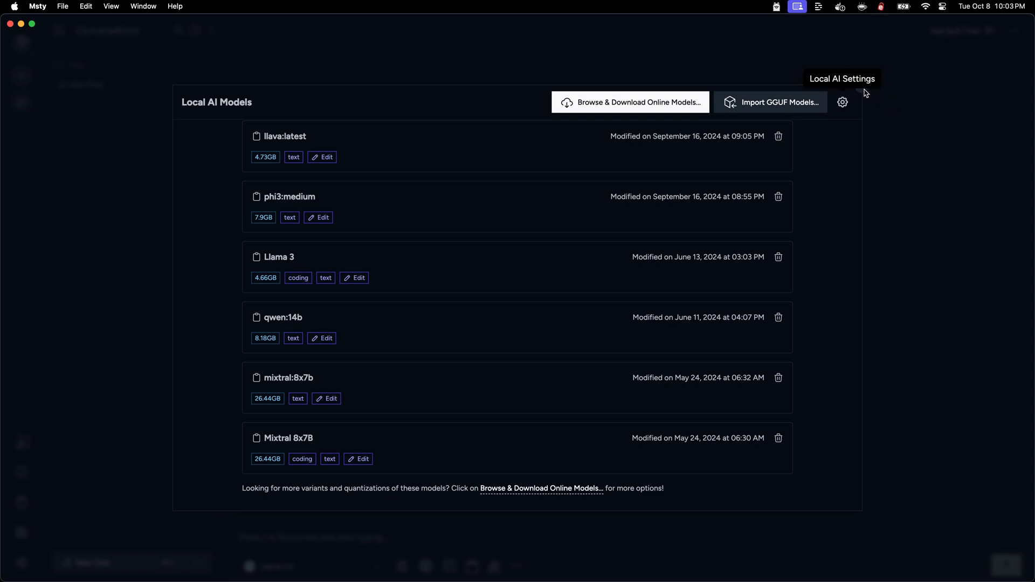
click(865, 95)
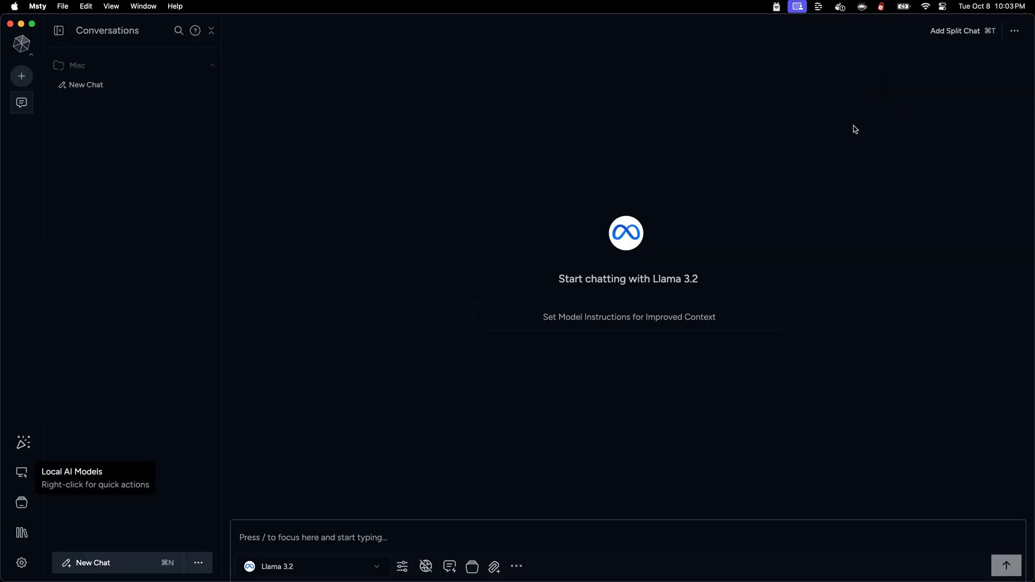
Step: Ask Llama 3.2 in the new chat: "Write a program in Python that returns first n prime numbers from 1 to n+1"
key(slash)
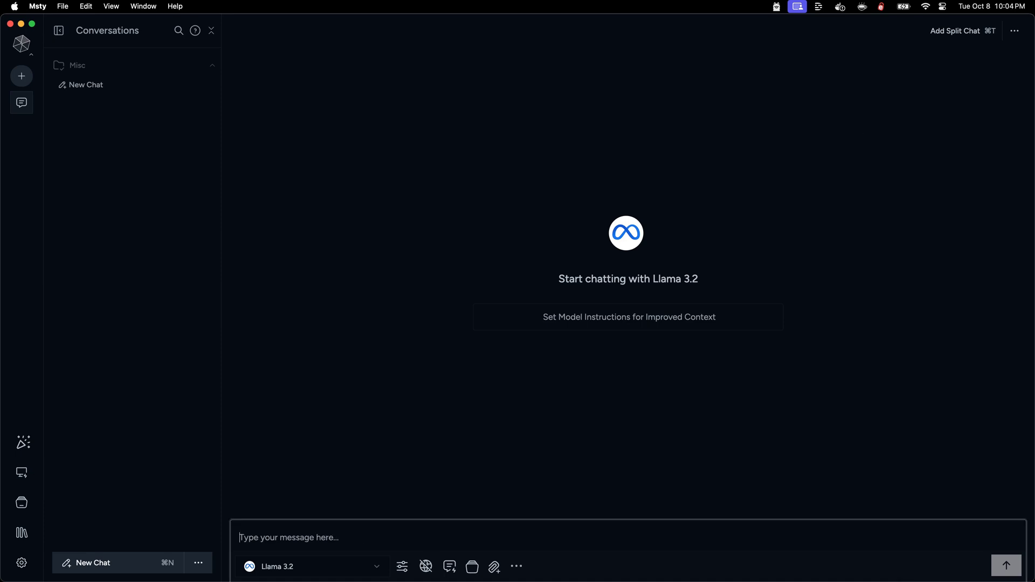
text(Write a p)
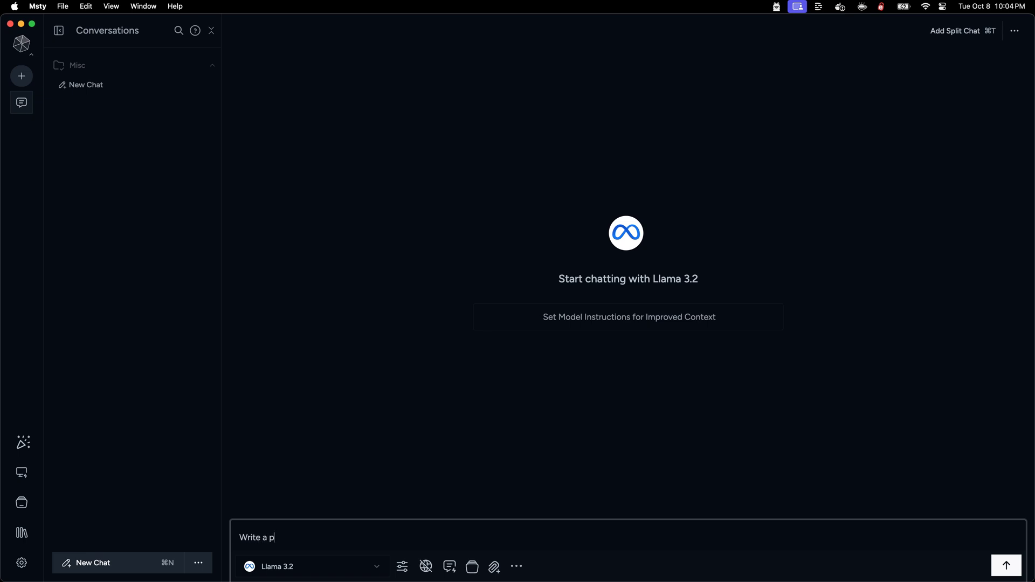
text(rogram in Python thay)
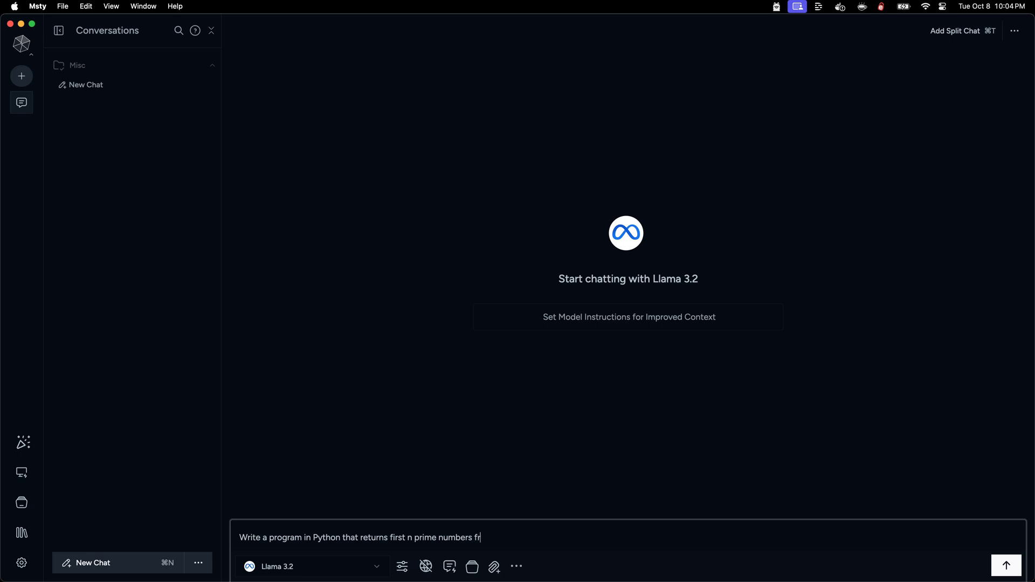
text(om 1 to n+1)
key(Return)
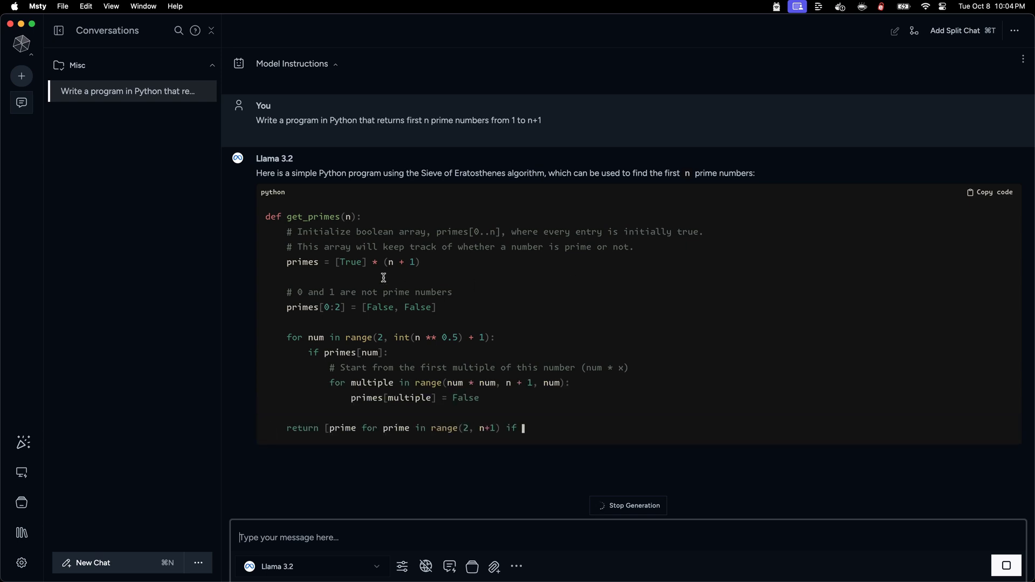
Step: Review the generated prime number program and send the follow-up prompt "Write tests to confirm that your algorithm is correct"
scroll(347, 248, up, 3)
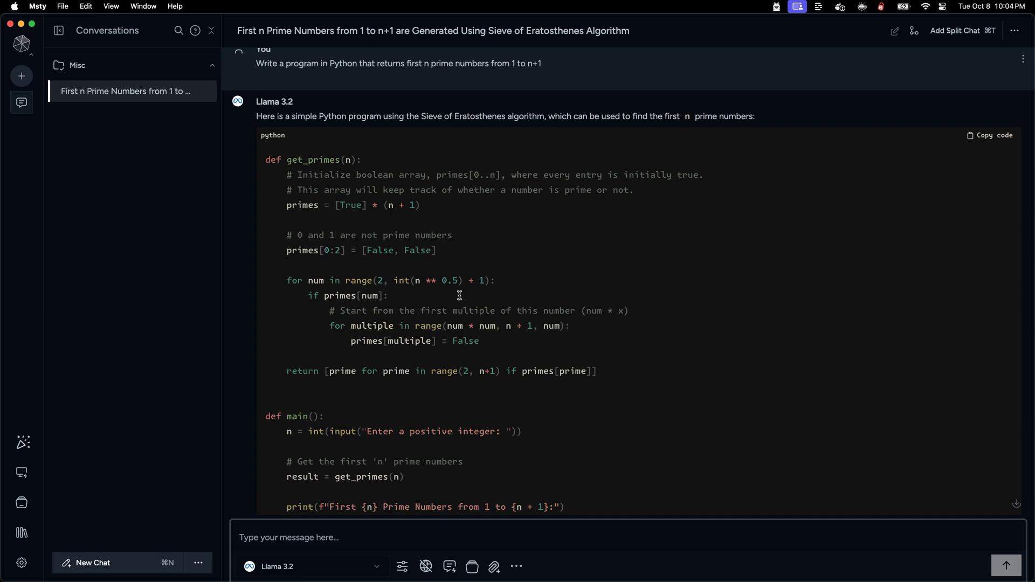
scroll(450, 272, down, 2)
scroll(453, 269, down, 6)
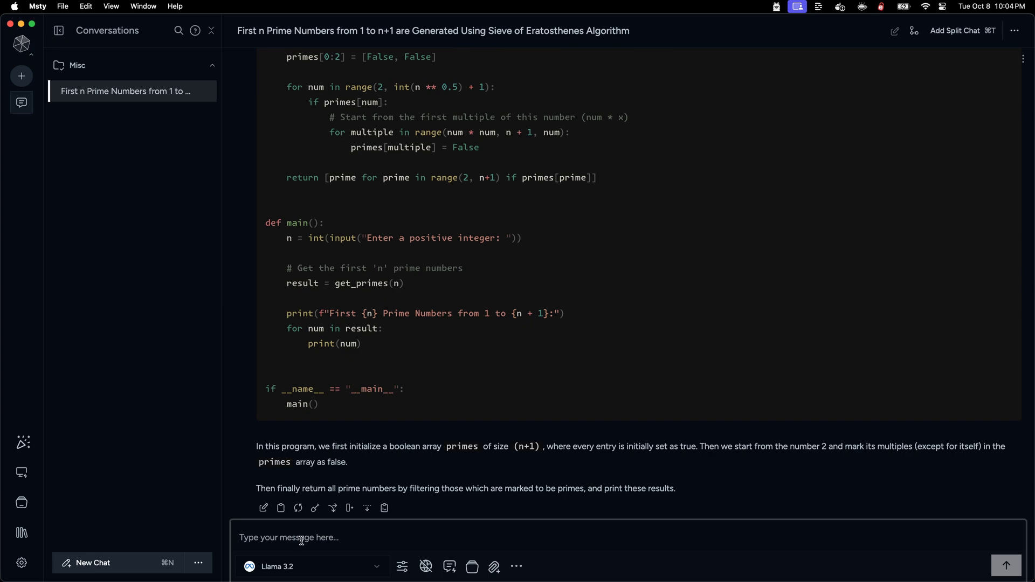
text(Write te)
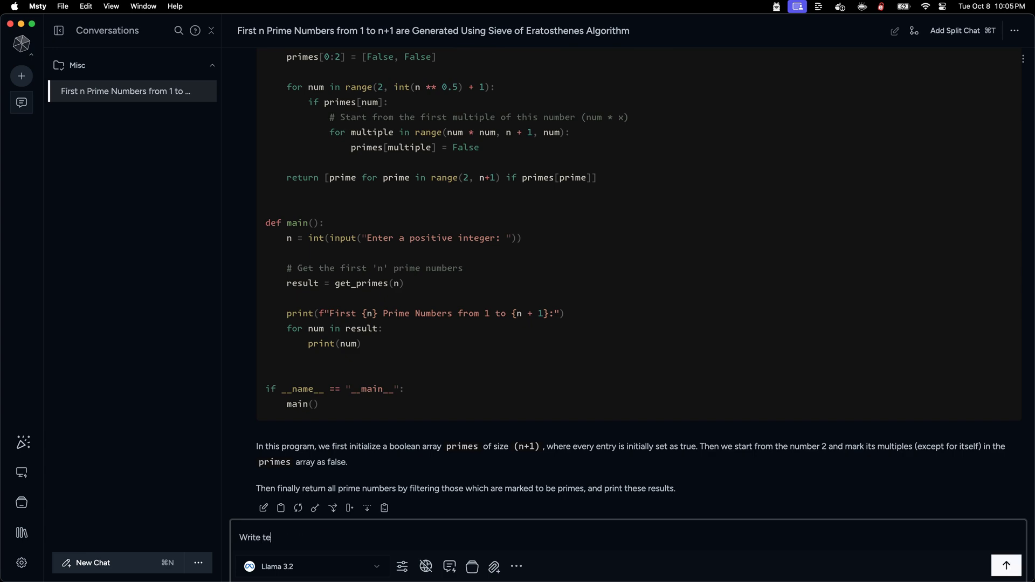
text(sts to confirm that your algorithm i)
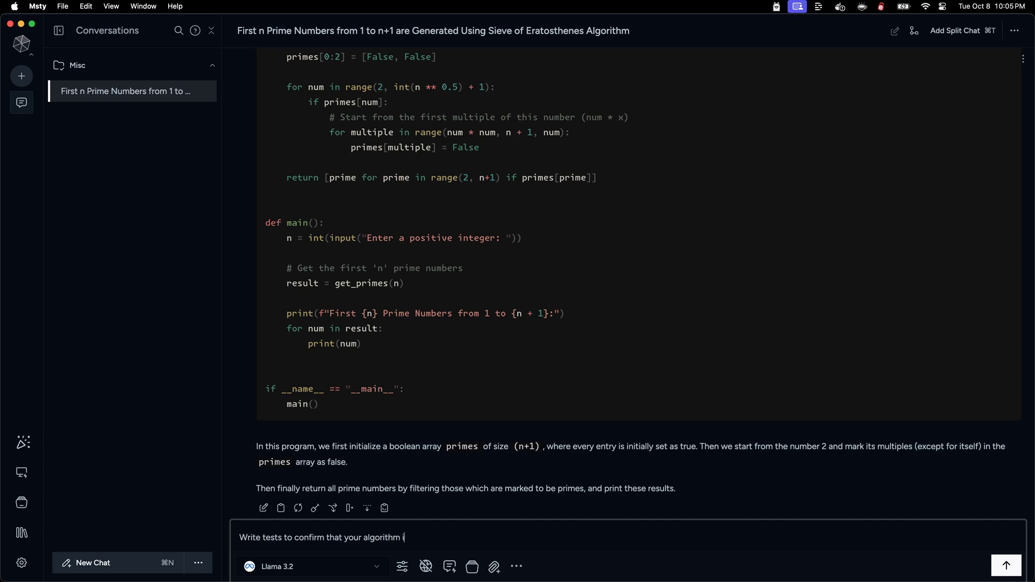
text(s correct)
key(Return)
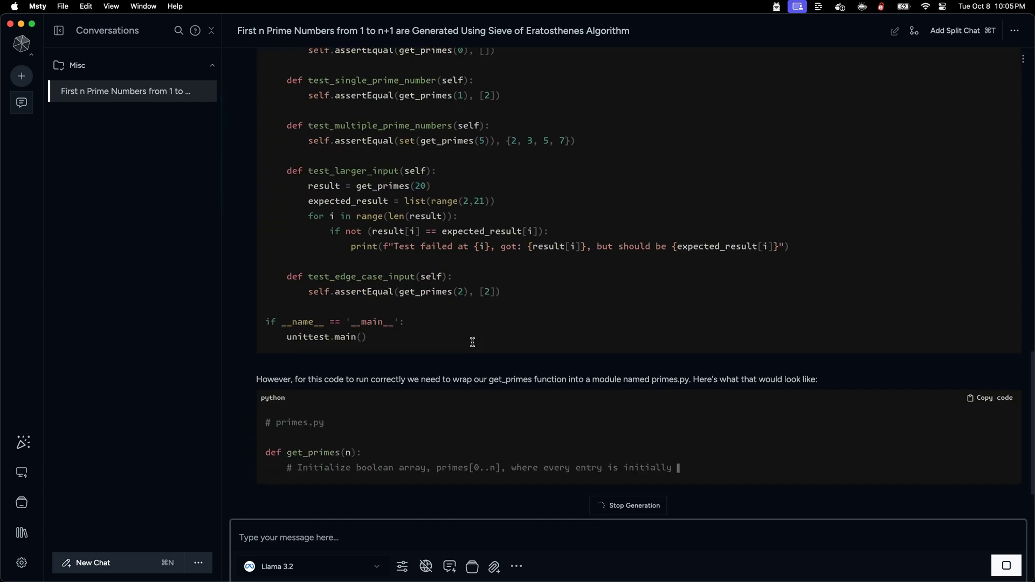
Step: Read through the unit test answer, from the unittest code to the primes.py module and the closing explanation
scroll(472, 342, up, 10)
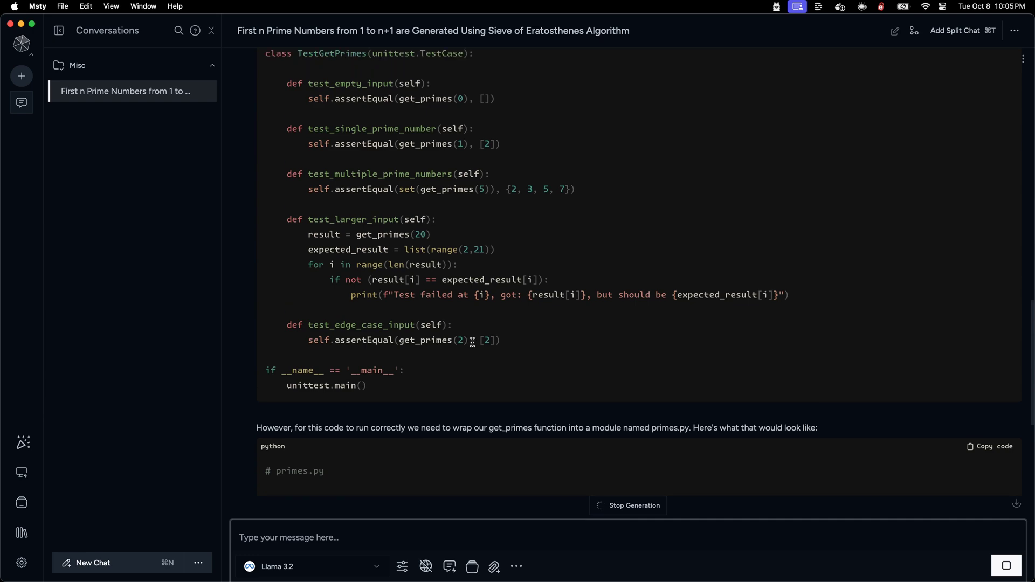
scroll(473, 342, up, 1)
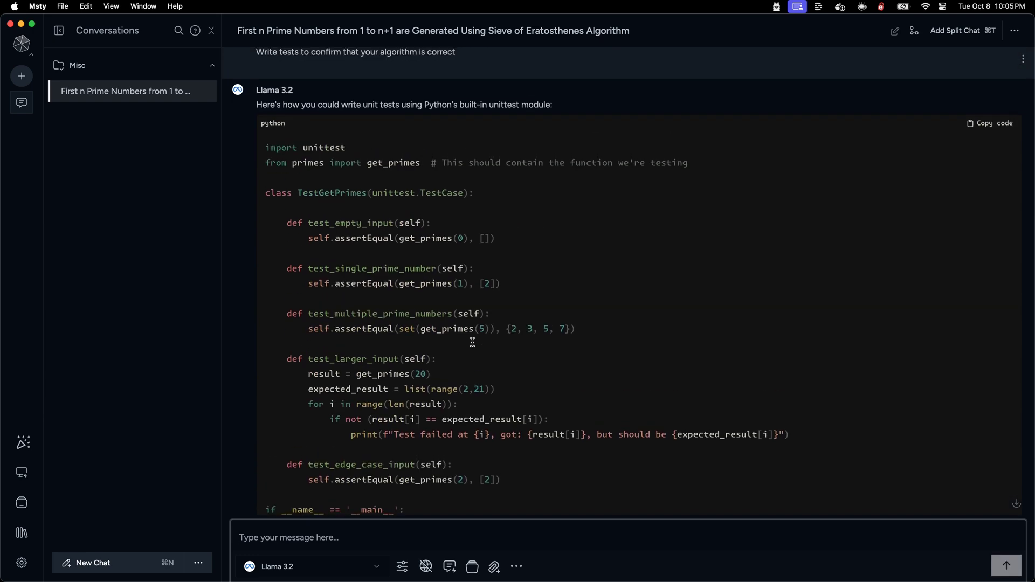
double_click(505, 105)
scroll(445, 211, down, 5)
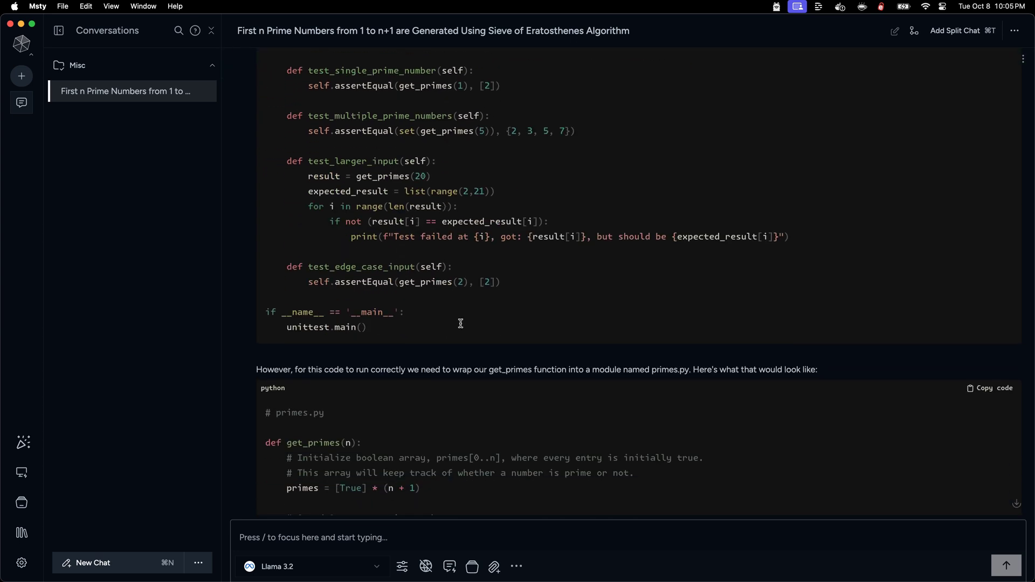
scroll(481, 363, down, 1)
scroll(482, 363, down, 2)
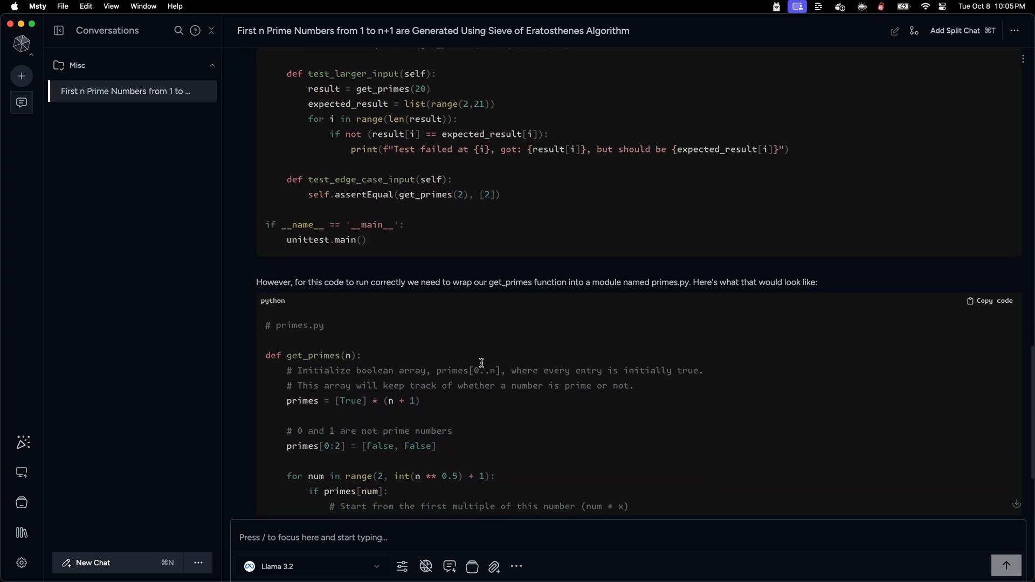
double_click(658, 284)
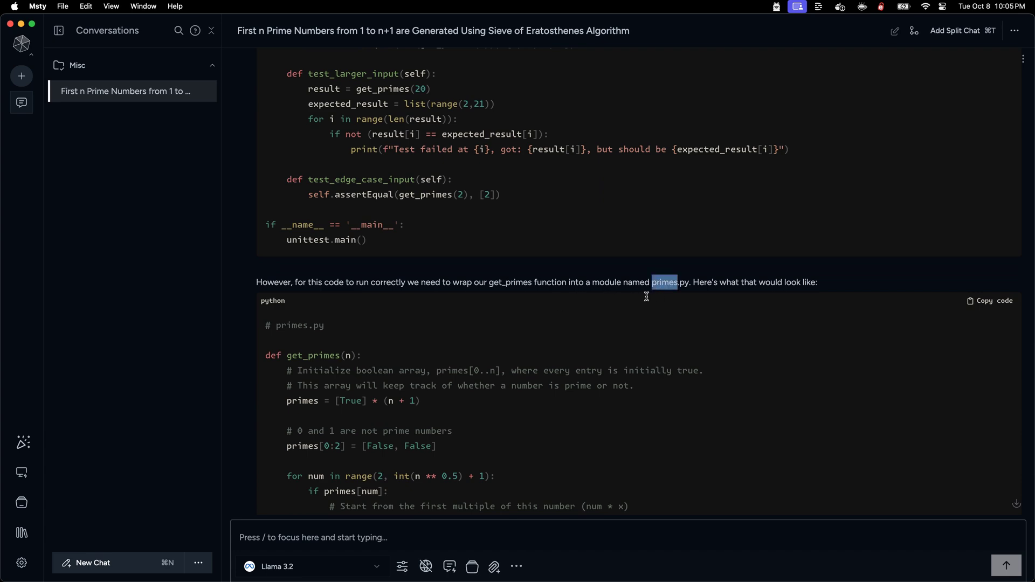
scroll(647, 298, down, 4)
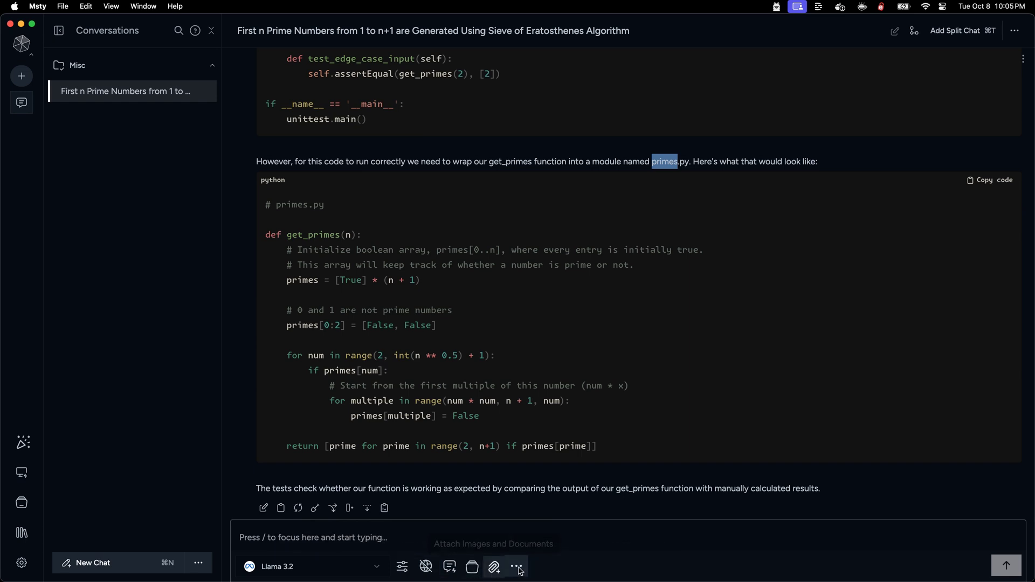
click(517, 303)
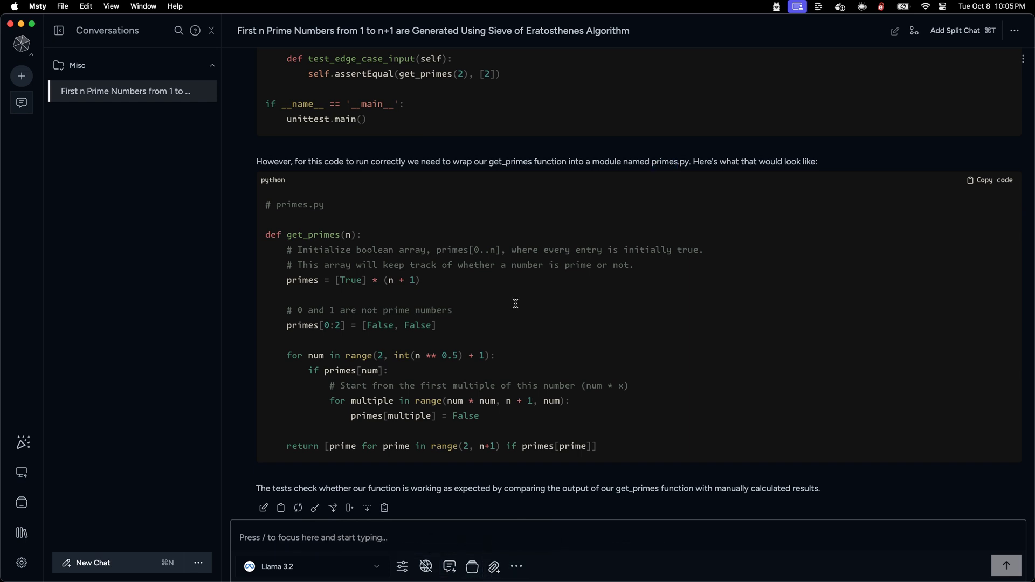